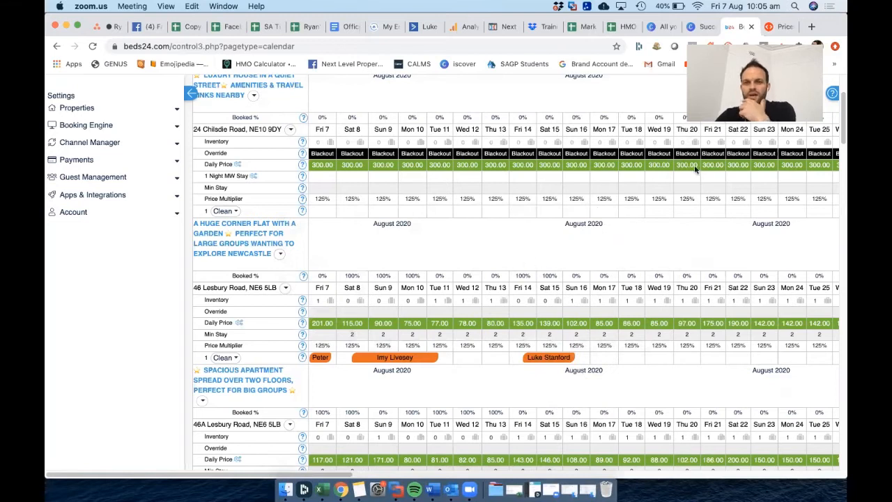
Switch to PriceLabs and open the beds24 account-level customization for editing
click(767, 27)
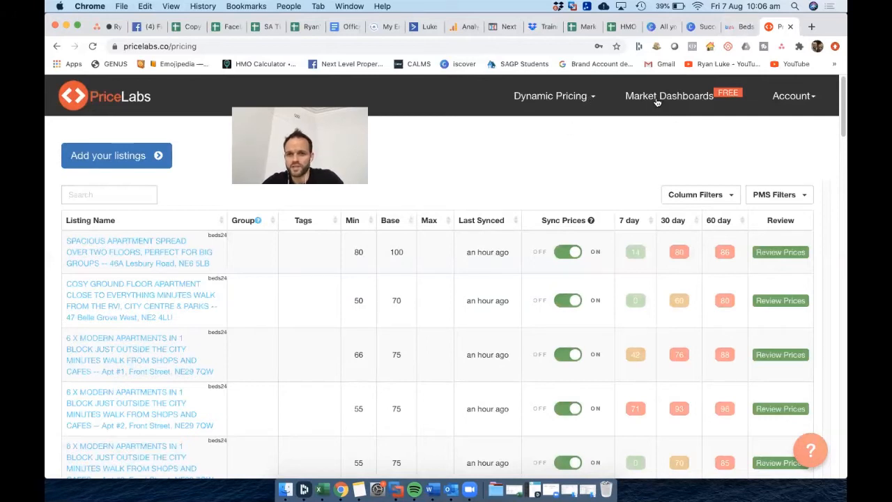
click(593, 97)
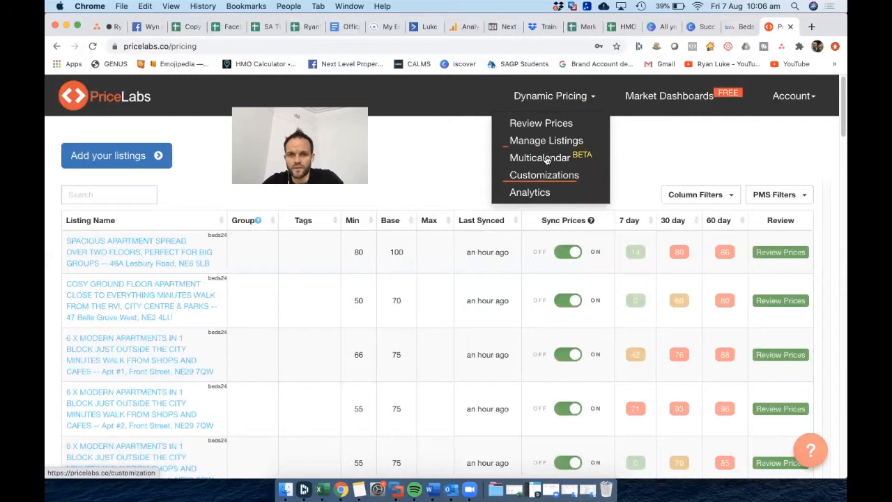
click(554, 178)
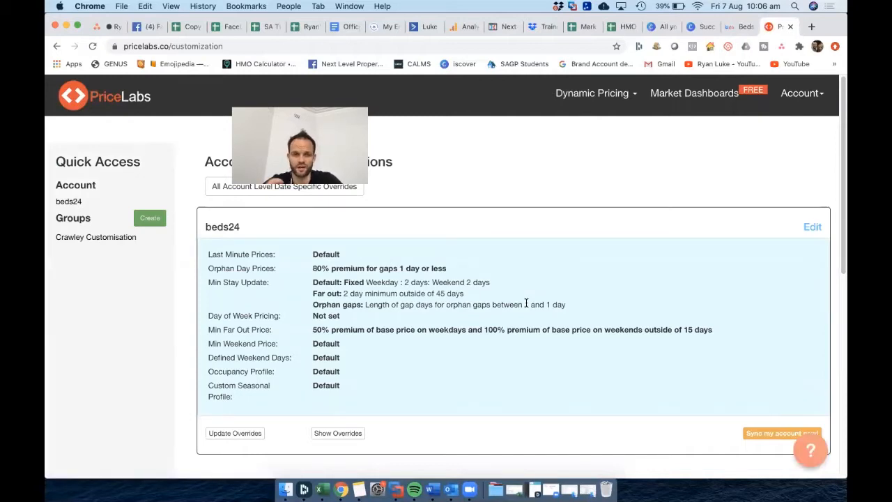
scroll(611, 318, down, 3)
scroll(611, 319, up, 3)
click(813, 227)
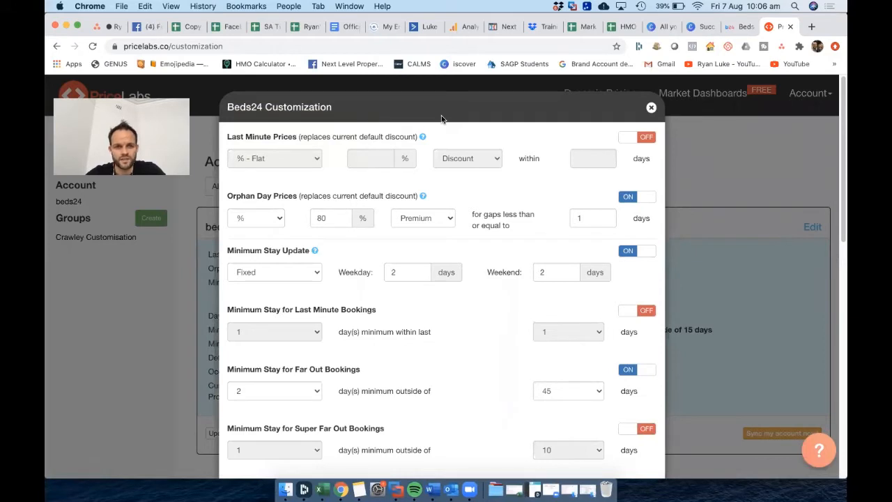
Try a flat 20% Last Minute Prices discount within 10 days, and switch the rule back off
drag(229, 136, 253, 137)
drag(325, 137, 431, 136)
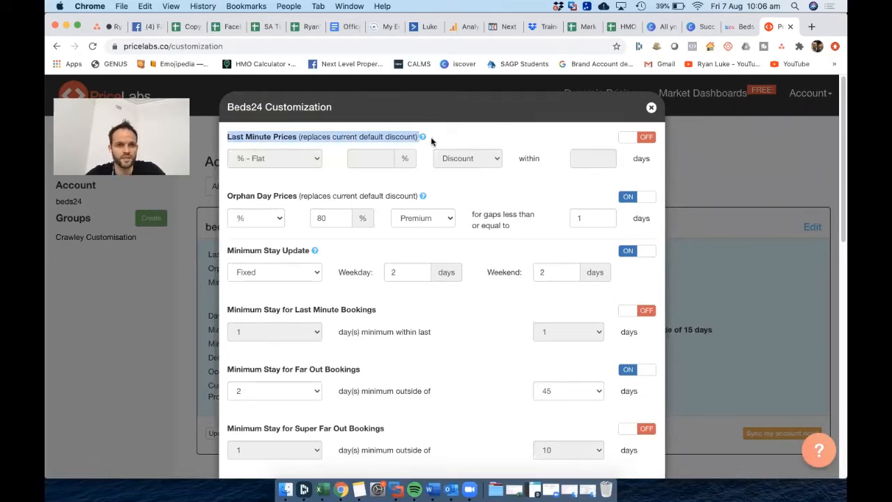
click(480, 193)
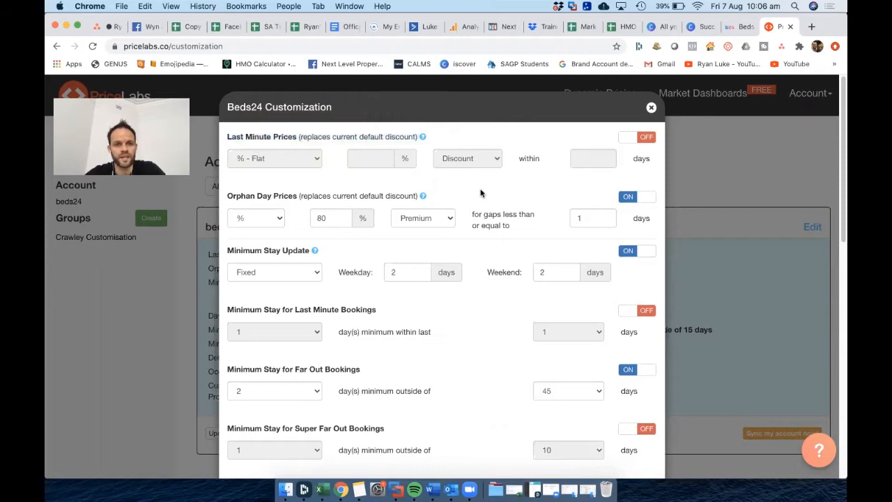
click(626, 142)
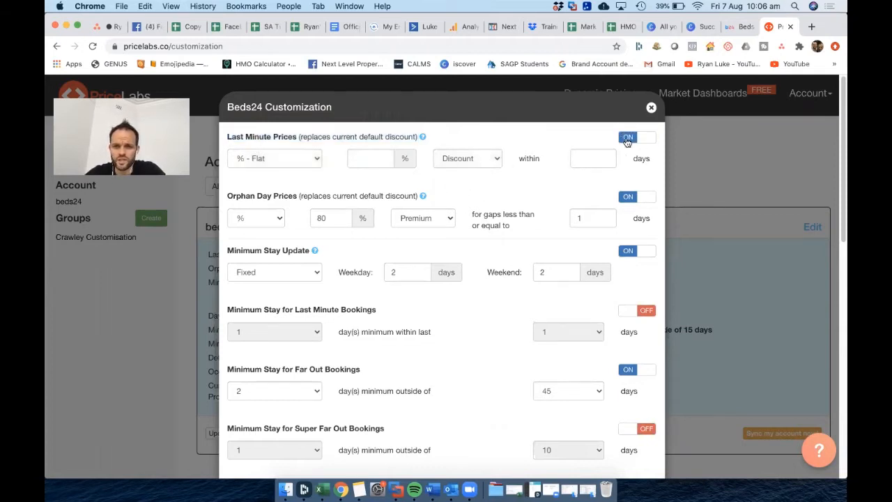
click(363, 160)
text(20)
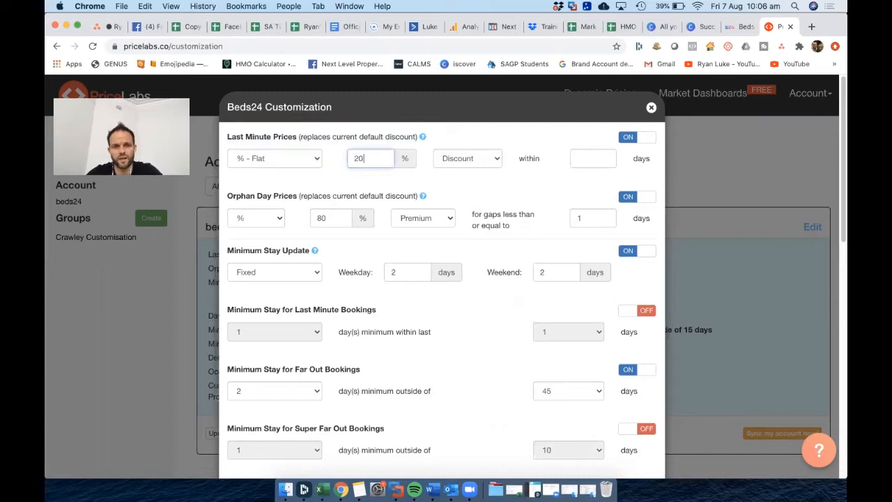
click(591, 159)
text(10)
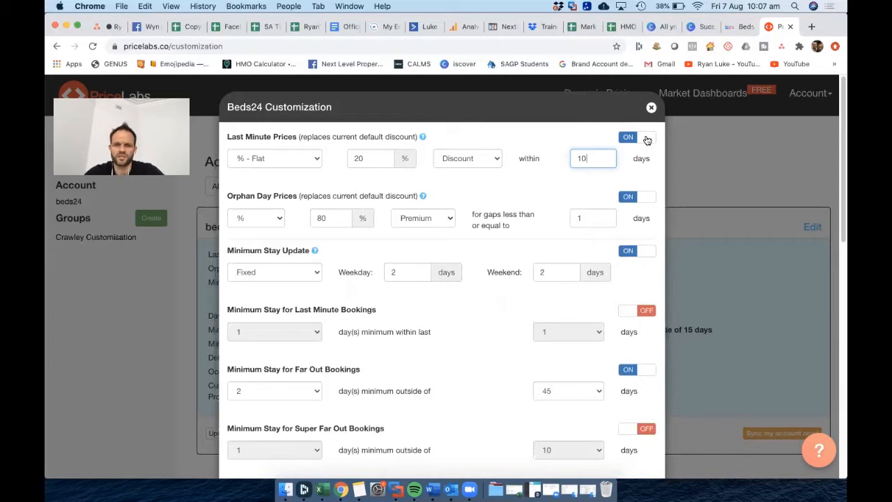
click(647, 138)
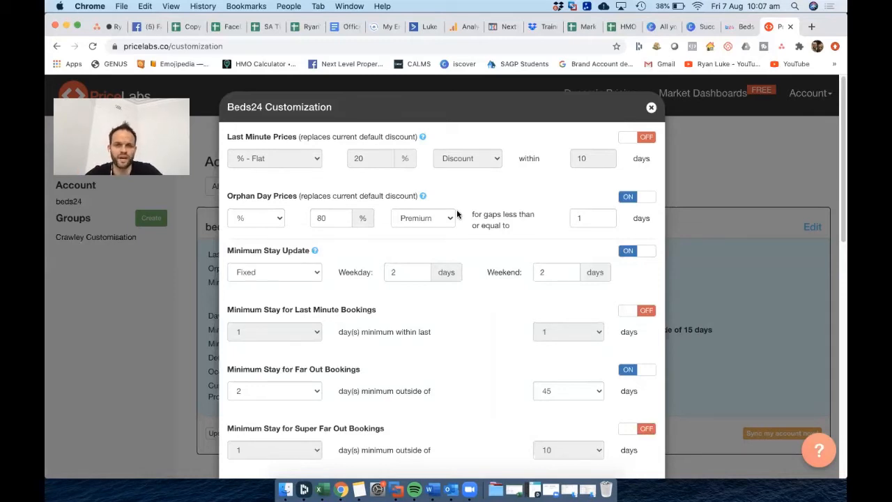
Close the beds24 customization without saving and open the Review Prices page for the listings
click(728, 156)
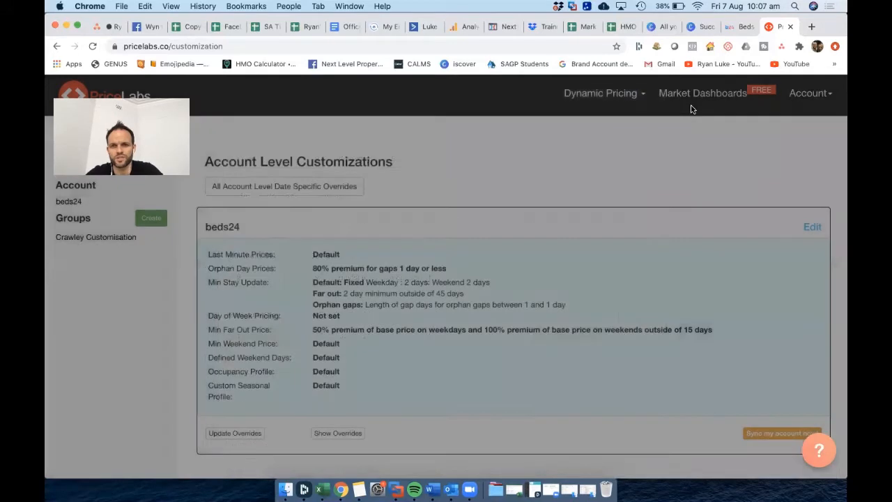
click(593, 92)
click(580, 114)
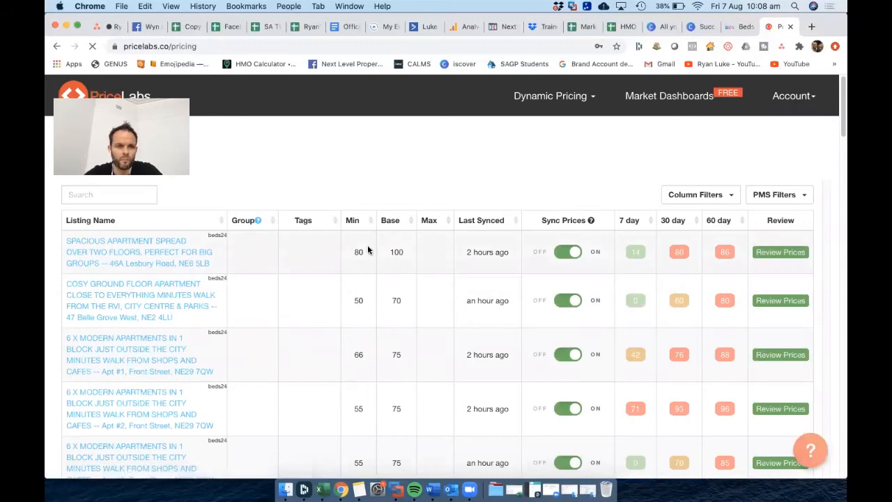
Return to the account-level customizations and reopen the beds24 customization for editing
click(600, 98)
click(553, 181)
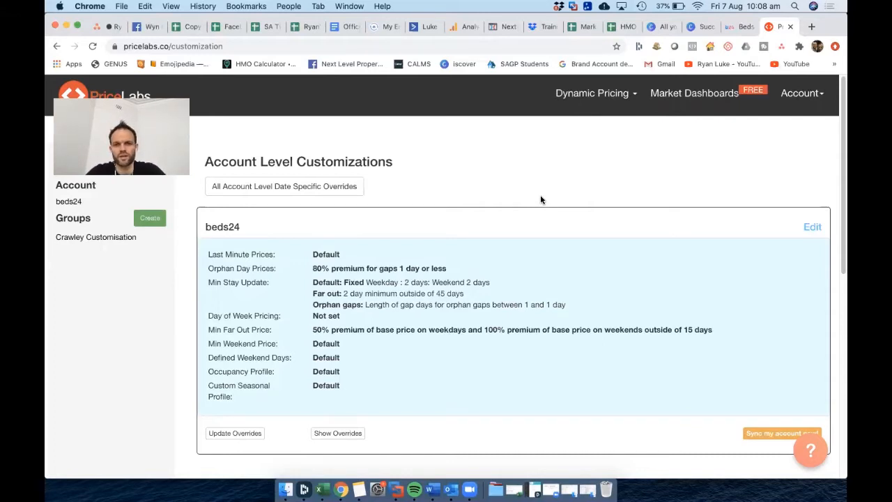
click(813, 227)
Examine the orphan day pricing and the minimum stay rules for last-minute, far-out, super far-out and orphan bookings
scroll(481, 239, down, 1)
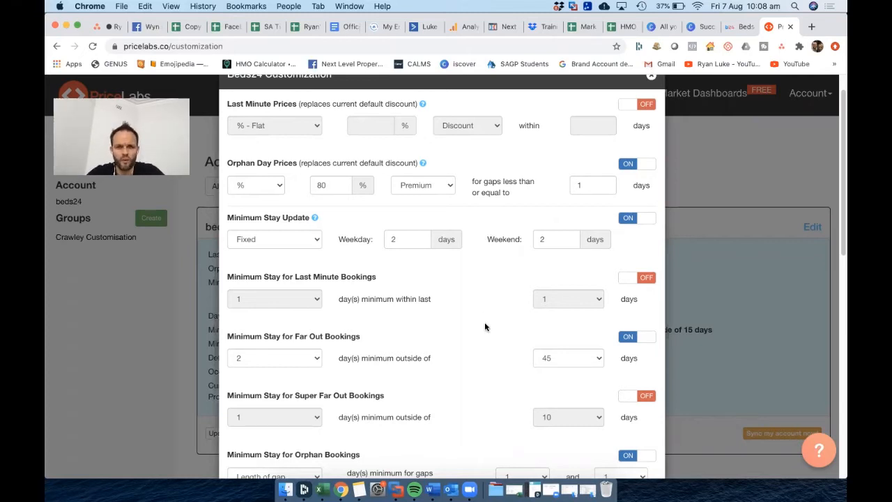
scroll(485, 326, down, 1)
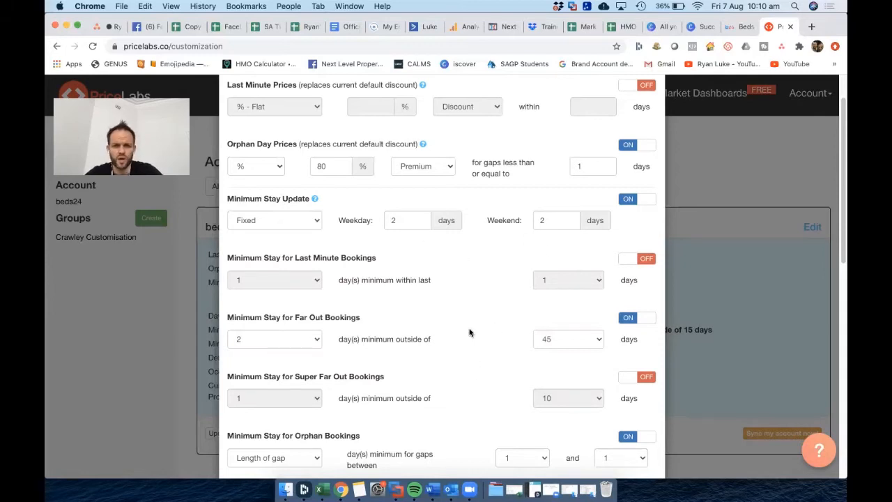
scroll(470, 335, down, 1)
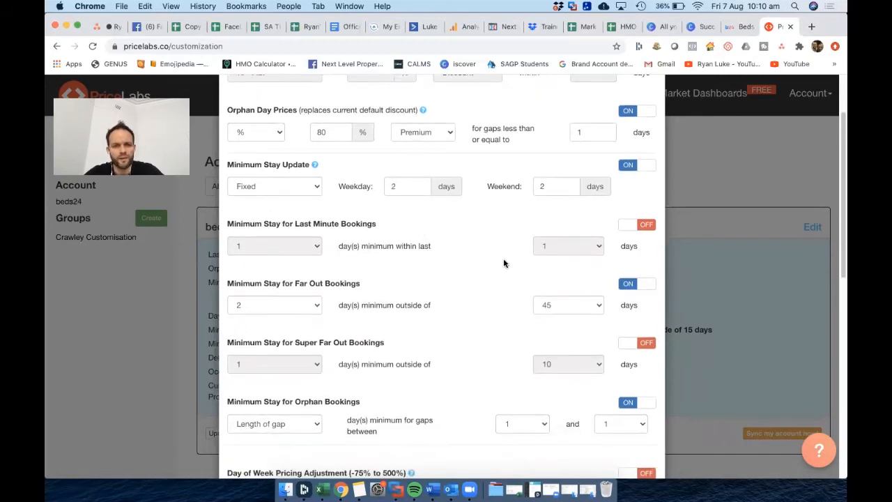
scroll(492, 344, down, 1)
scroll(491, 344, down, 1)
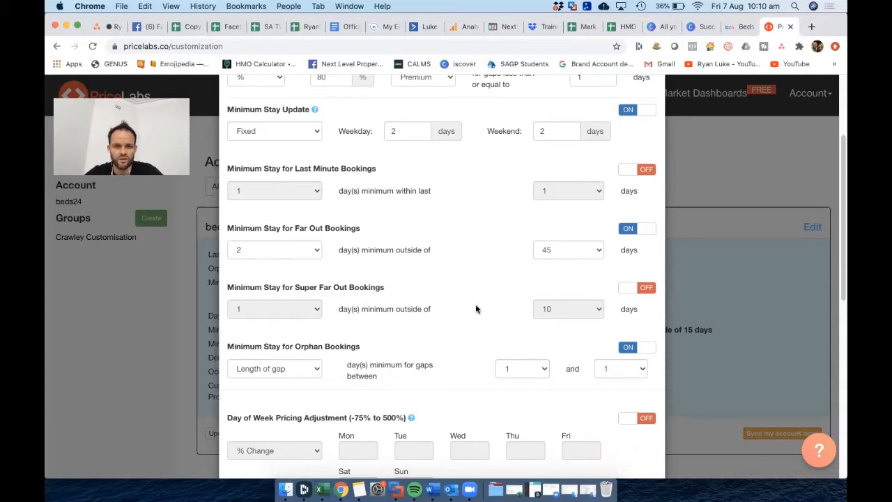
scroll(476, 309, down, 2)
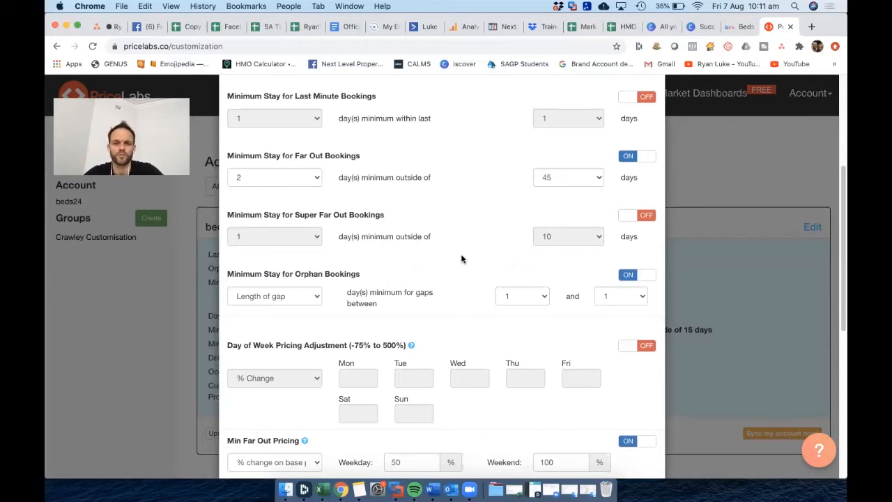
scroll(461, 258, down, 1)
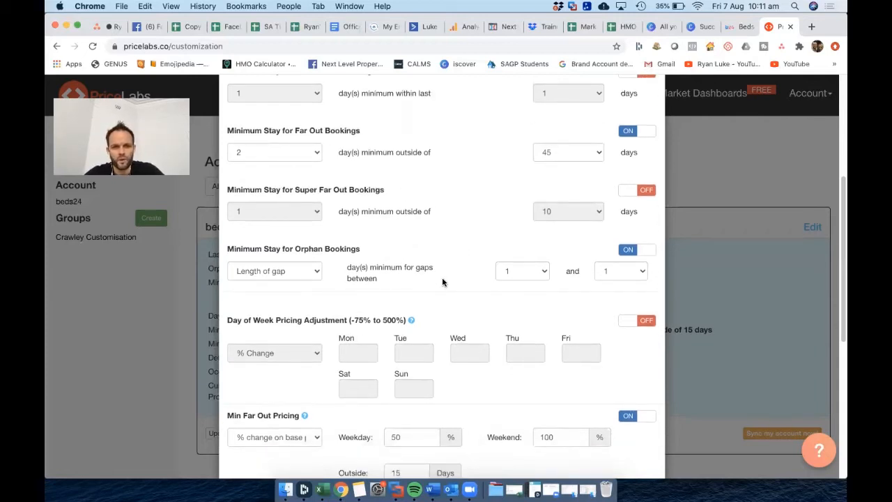
scroll(442, 282, down, 4)
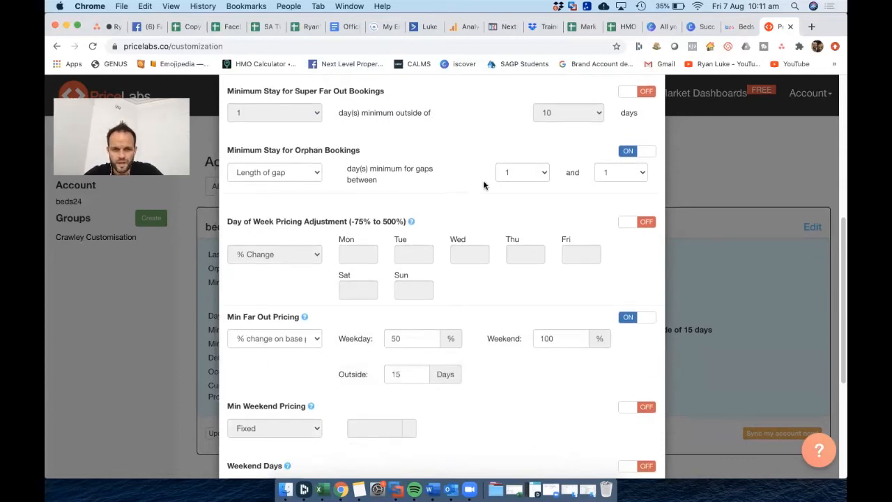
scroll(483, 185, up, 4)
scroll(483, 185, down, 2)
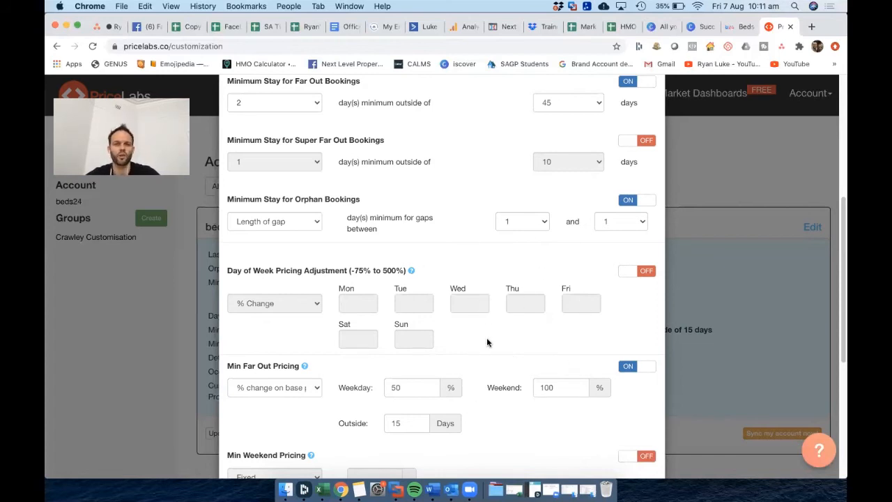
Review the day-of-week, far-out and weekend pricing settings, through to occupancy-based adjustments and the custom seasonal profile
scroll(487, 340, down, 2)
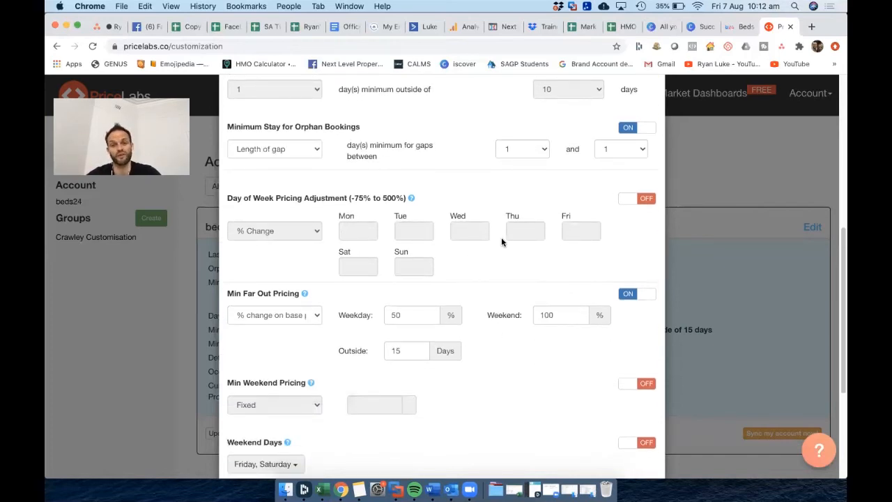
scroll(502, 395, down, 1)
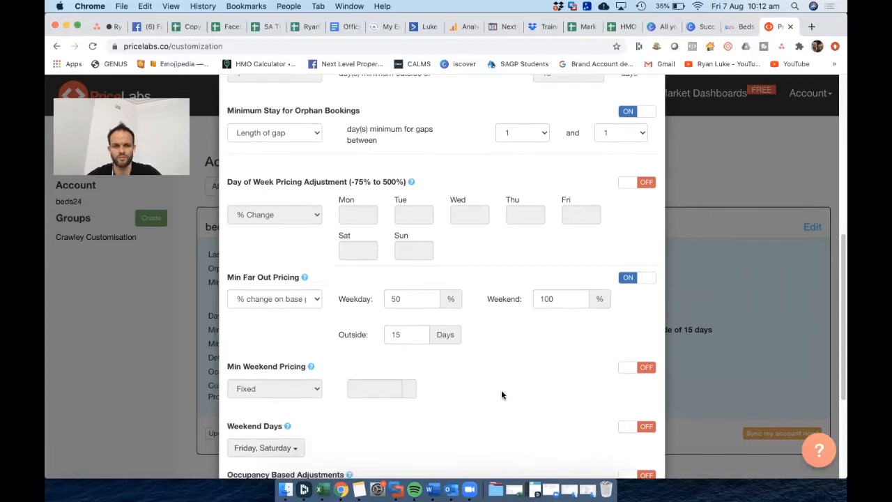
scroll(501, 395, down, 1)
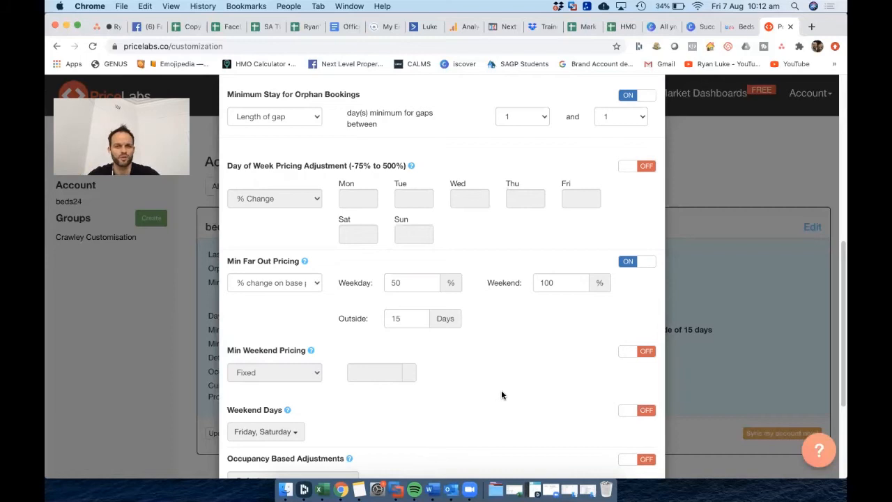
scroll(501, 395, up, 2)
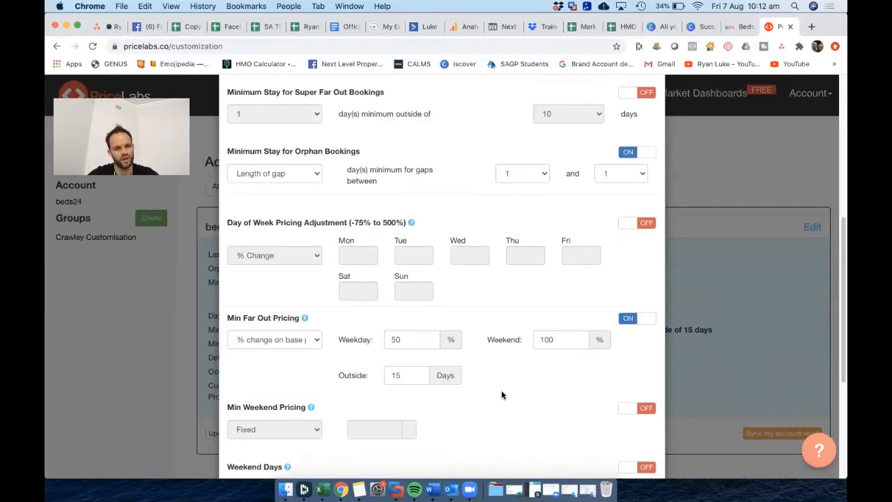
scroll(501, 392, down, 3)
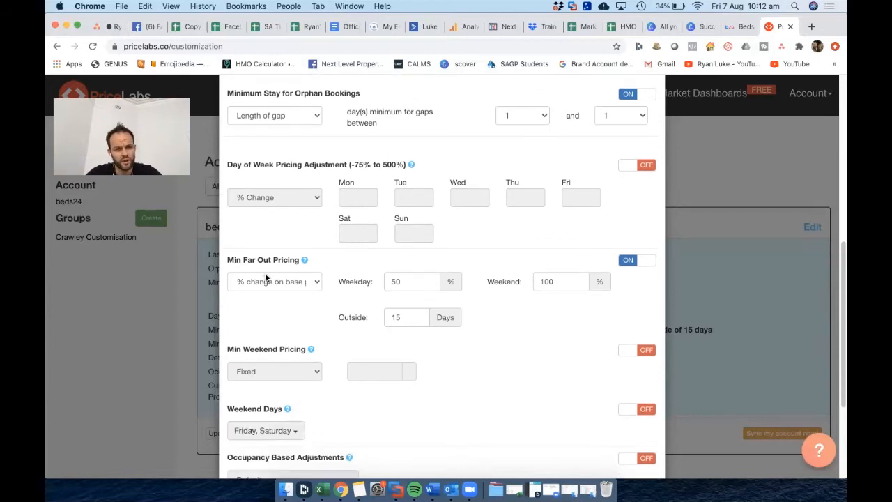
scroll(556, 368, down, 1)
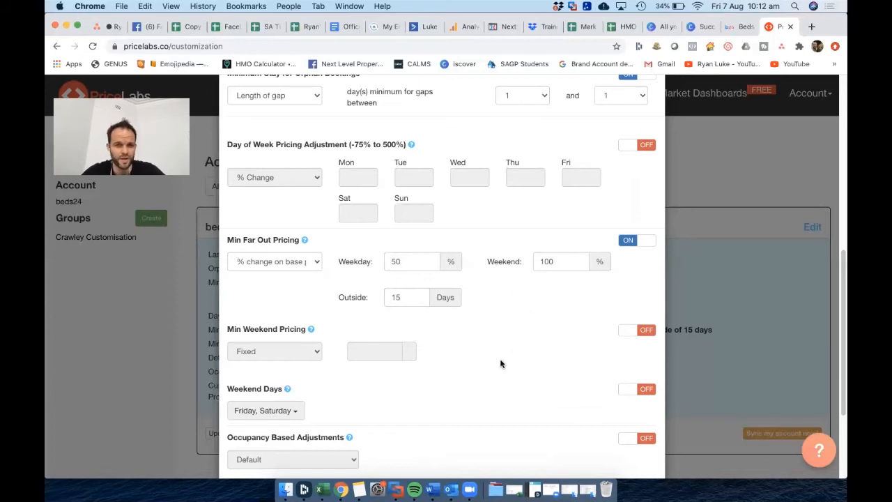
scroll(497, 368, down, 1)
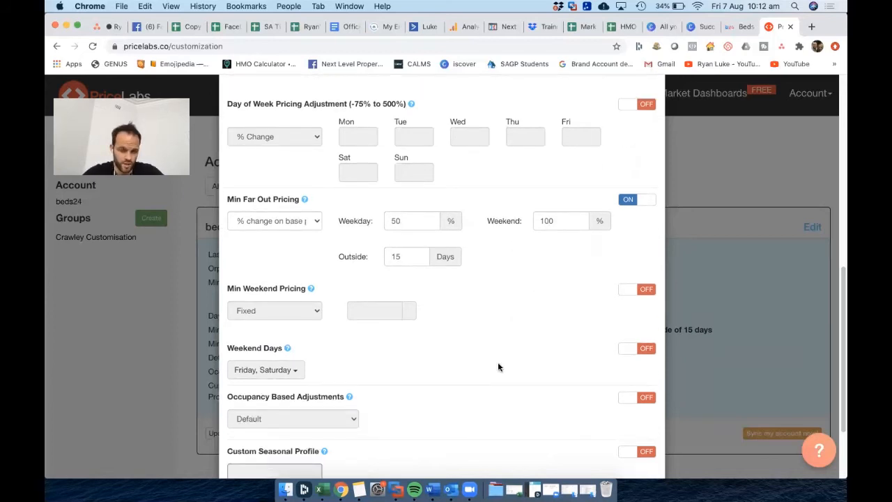
scroll(498, 367, down, 3)
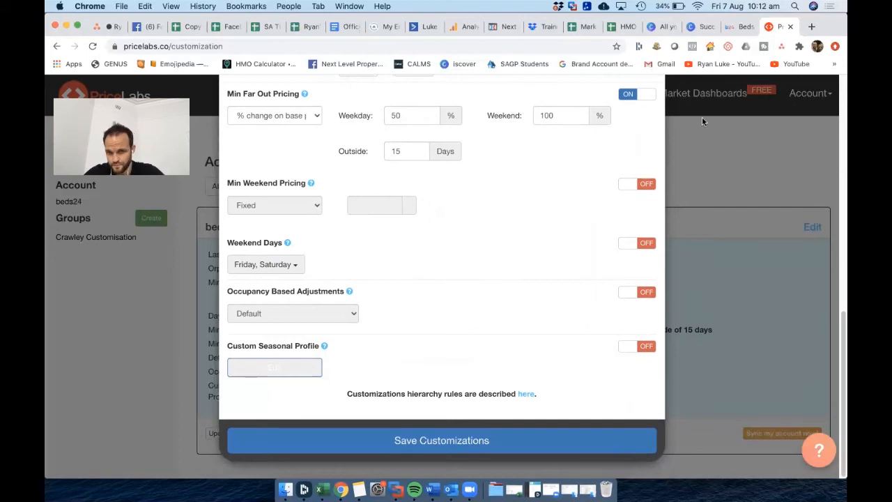
Switch to the Beds24 calendar and examine the August daily prices and minimum stays across the property listings
click(729, 27)
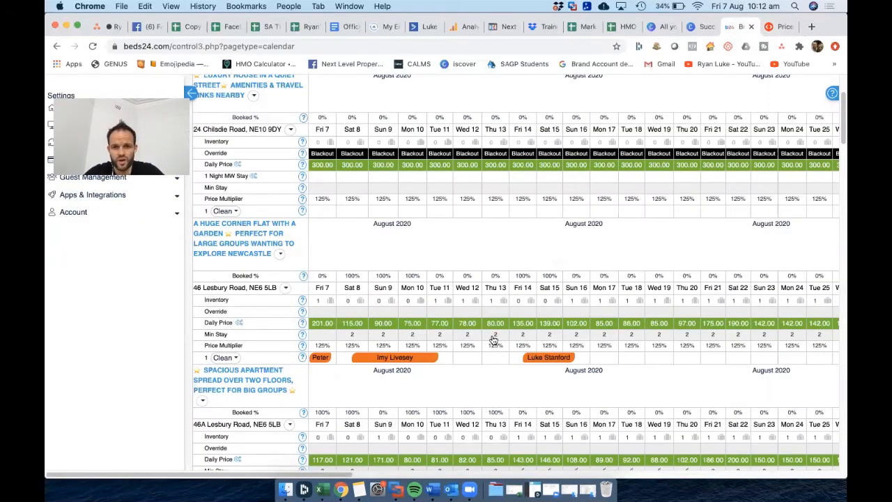
scroll(494, 341, down, 2)
scroll(401, 243, right, 2)
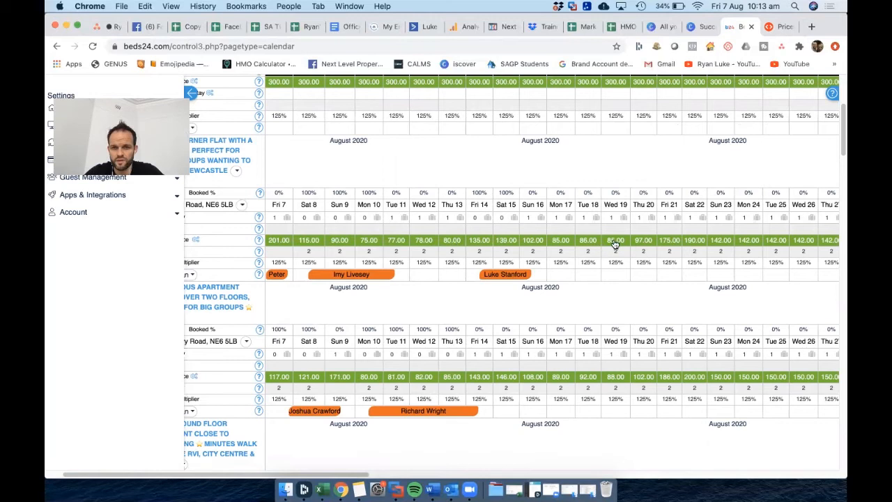
scroll(617, 243, right, 4)
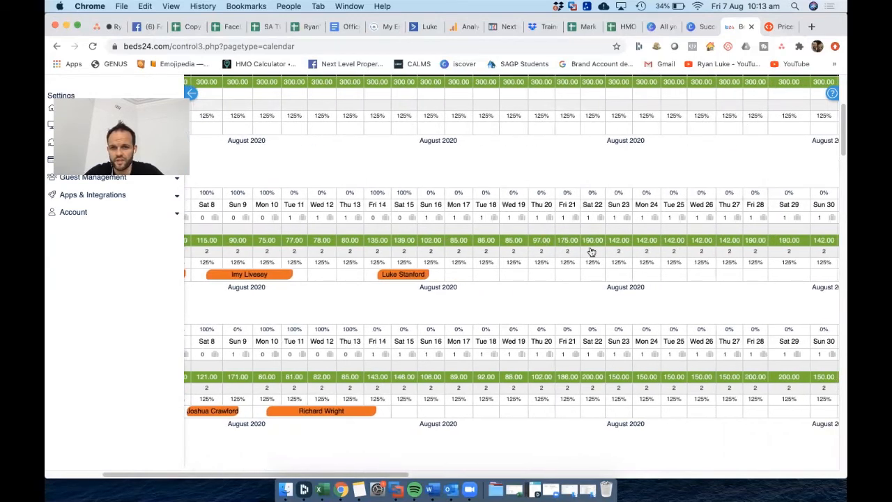
scroll(741, 259, right, 1)
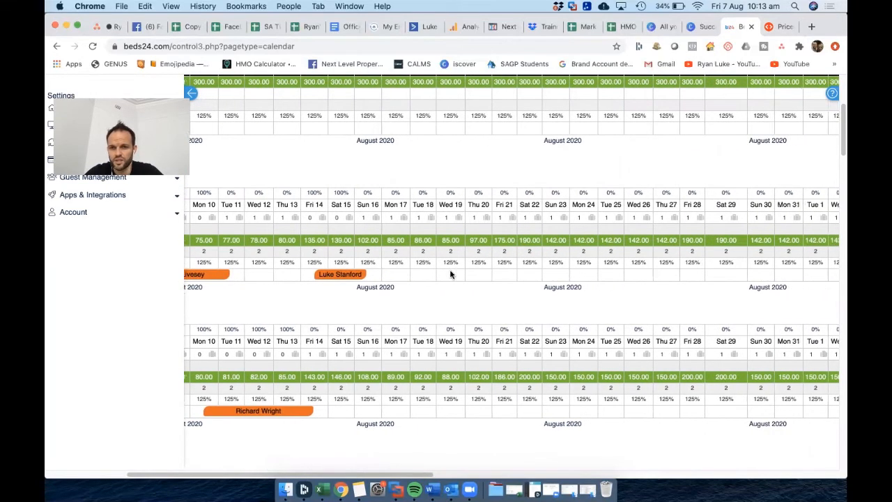
scroll(295, 313, down, 2)
scroll(294, 312, left, 5)
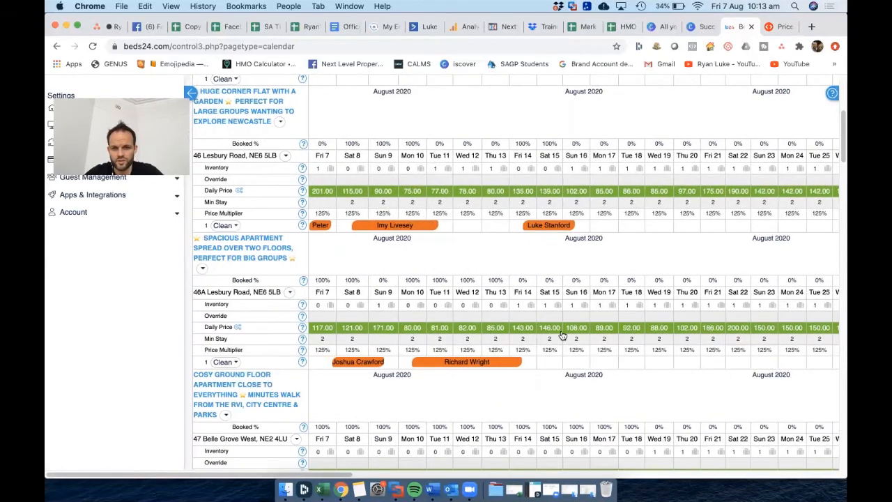
scroll(647, 338, right, 4)
scroll(648, 338, right, 2)
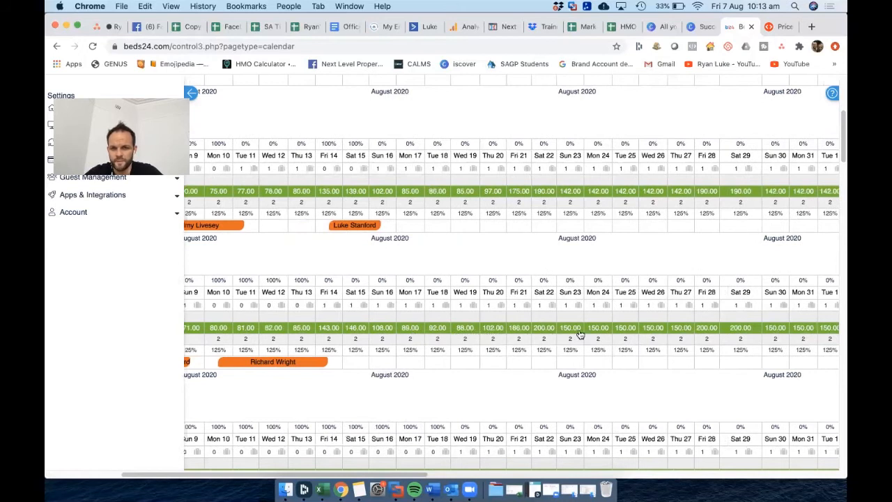
Examine the late August to early September daily prices and minimum stays across the Beds24 calendar listings
scroll(786, 335, right, 6)
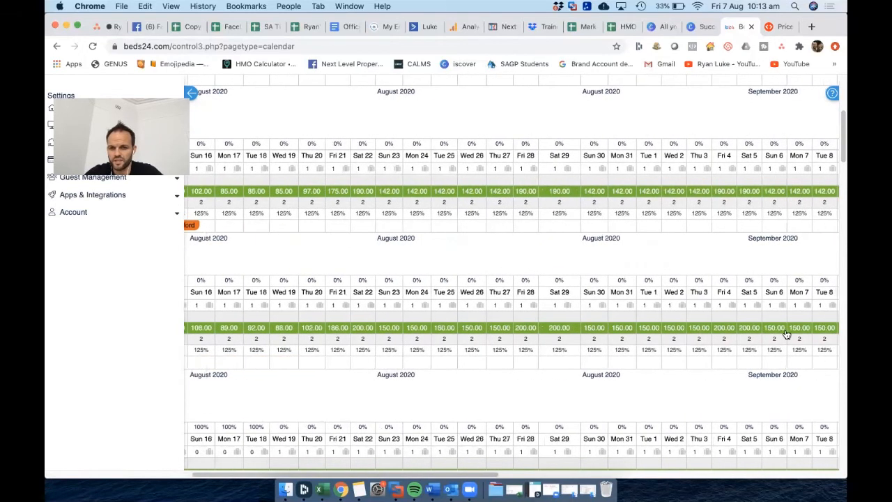
scroll(453, 359, down, 3)
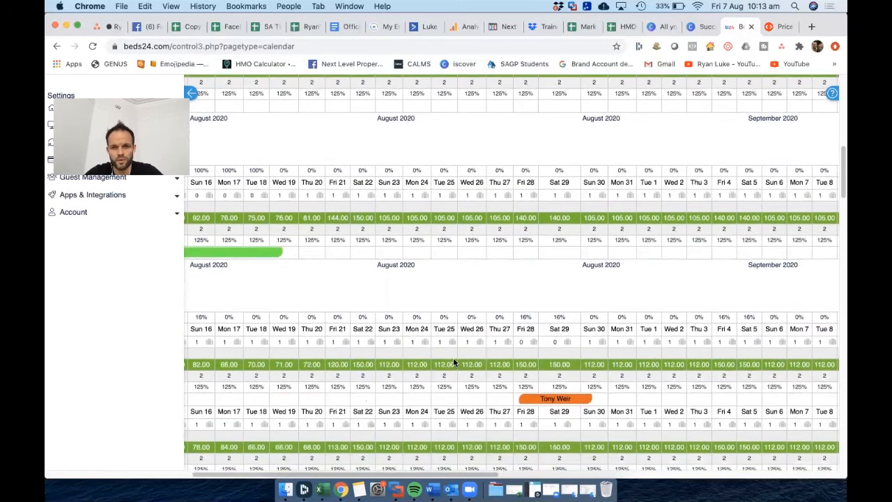
scroll(453, 362, up, 10)
scroll(453, 362, left, 10)
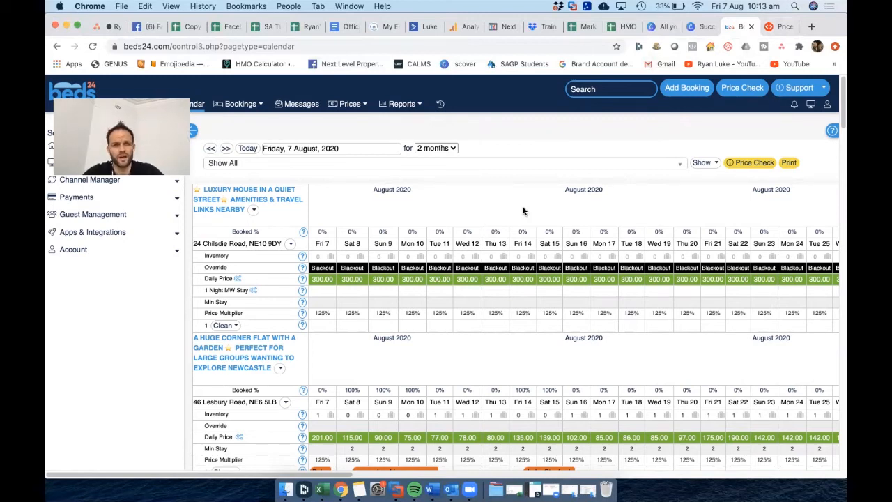
Switch to PriceLabs, close the beds24 customization without saving, and show the Newcastle Upon Tyne market dashboard
click(773, 26)
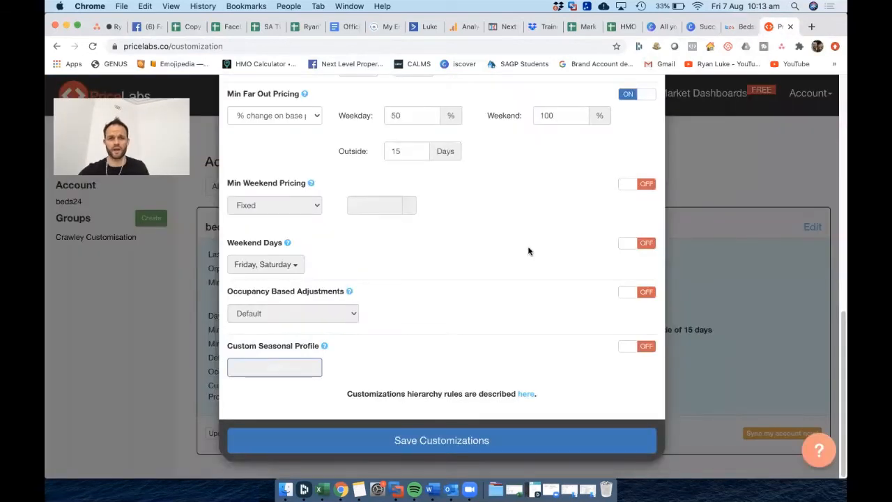
click(751, 159)
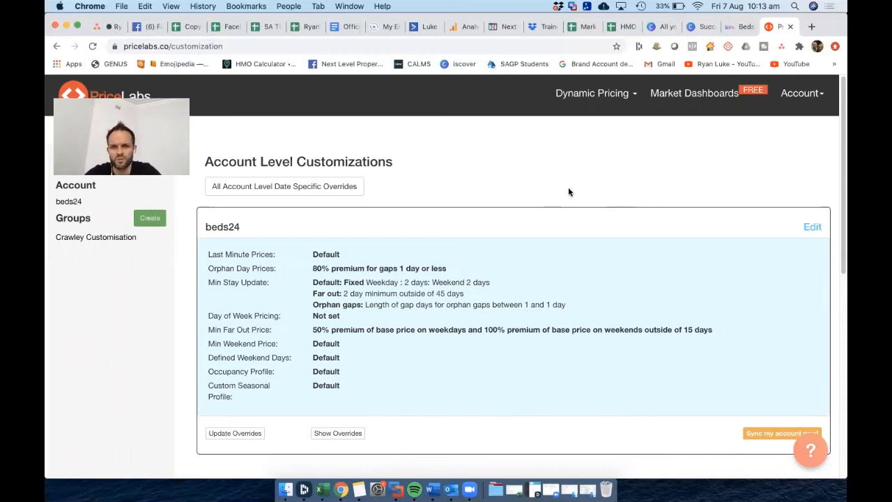
click(702, 101)
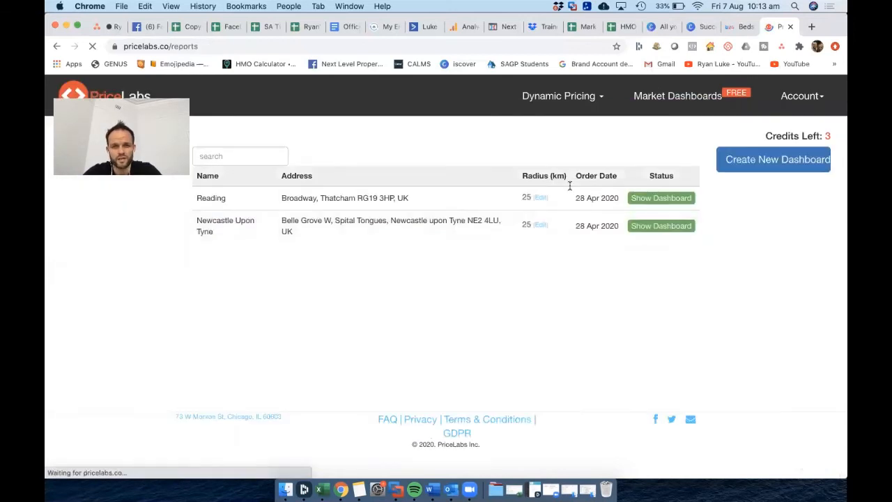
click(659, 225)
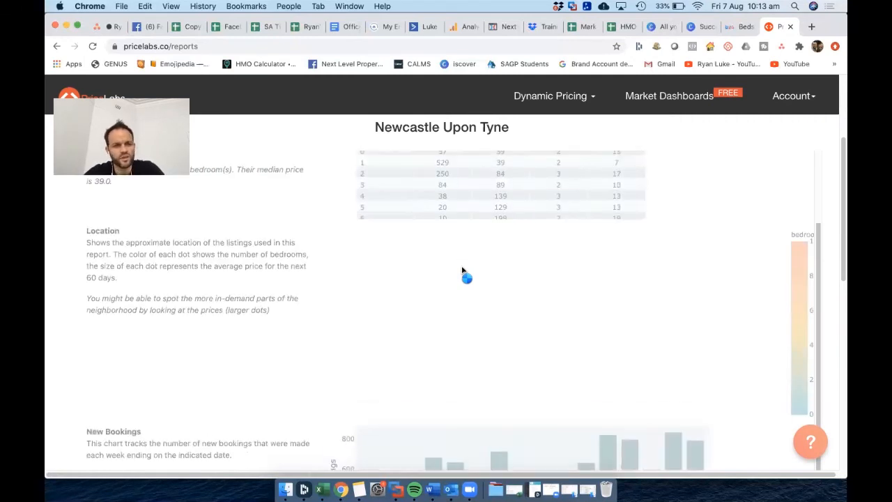
Review the Newcastle market summary, including the bedroom overview, listing location map and weekly new bookings chart
scroll(465, 273, down, 2)
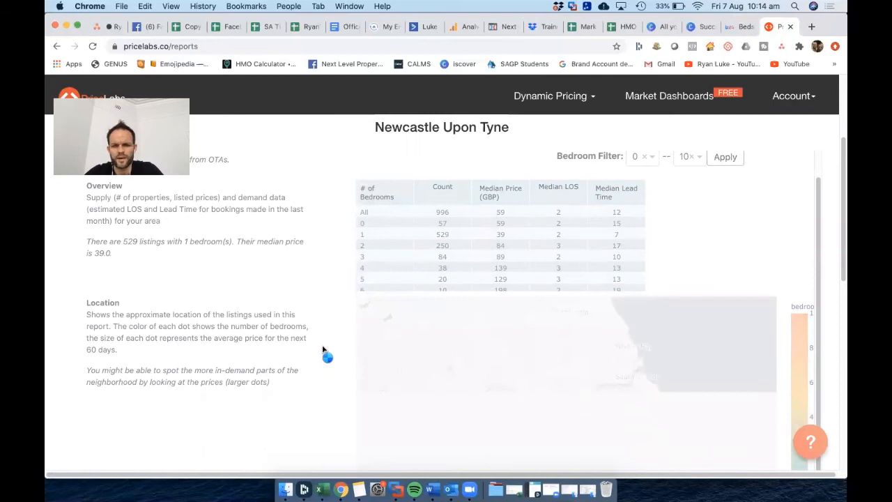
scroll(323, 350, up, 2)
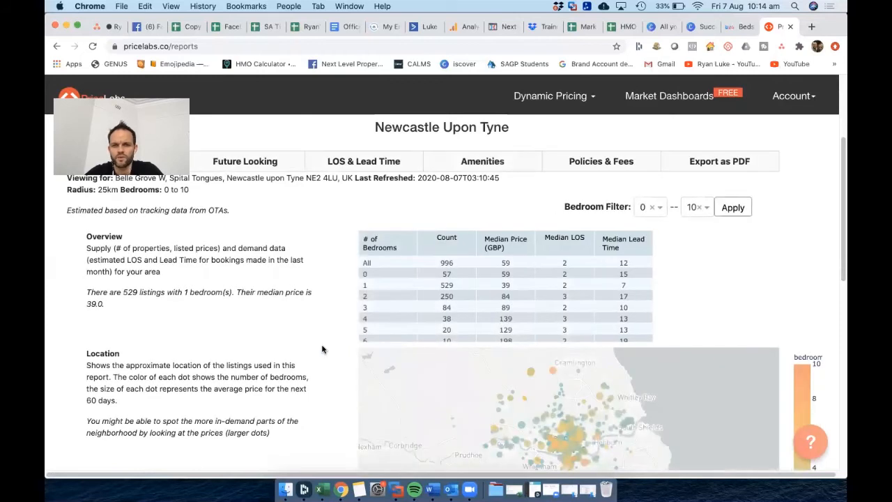
scroll(322, 350, down, 5)
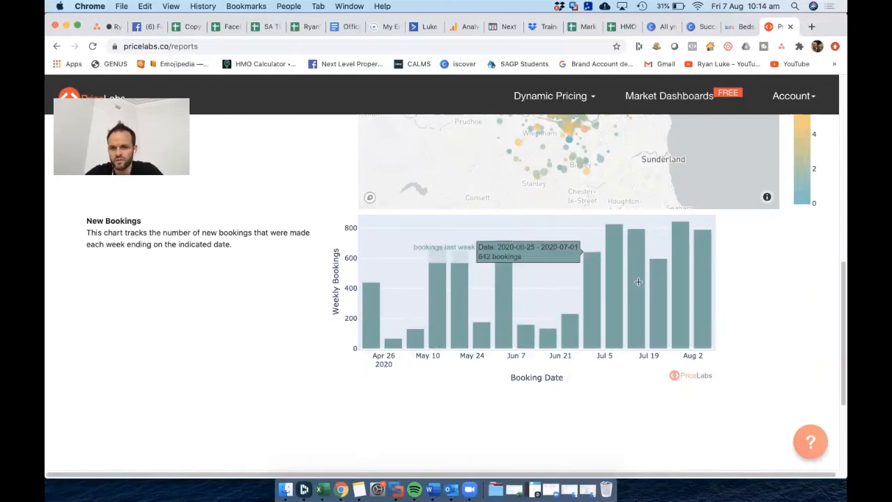
scroll(258, 360, down, 5)
scroll(258, 361, up, 10)
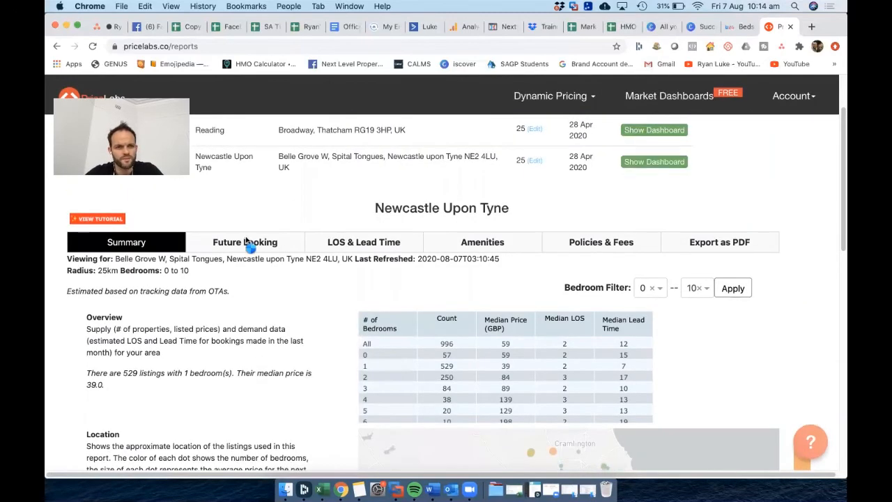
Examine the Future Looking charts for Newcastle occupancy, bookings, cancellations and future price percentiles
click(249, 243)
scroll(321, 328, down, 3)
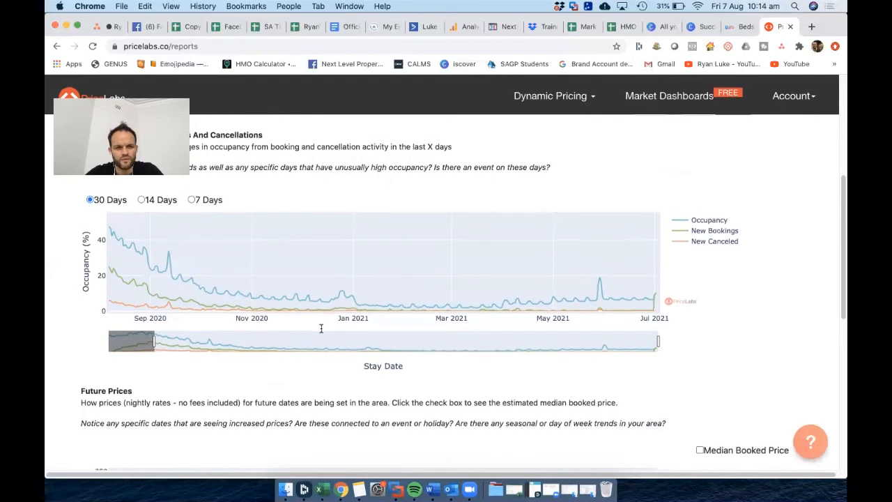
scroll(753, 315, down, 1)
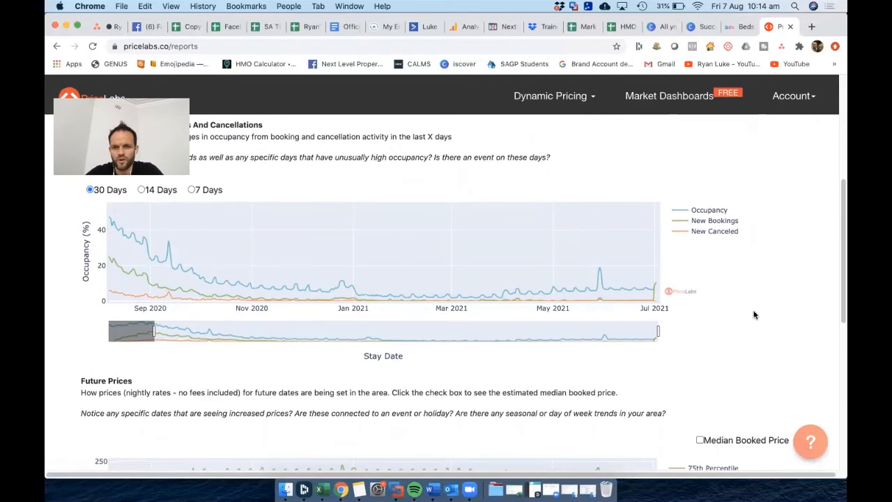
scroll(711, 308, down, 10)
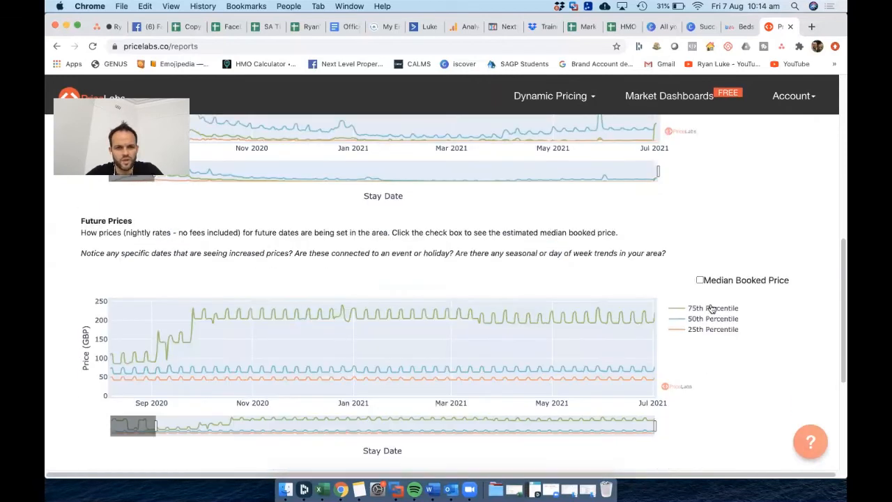
scroll(711, 308, up, 5)
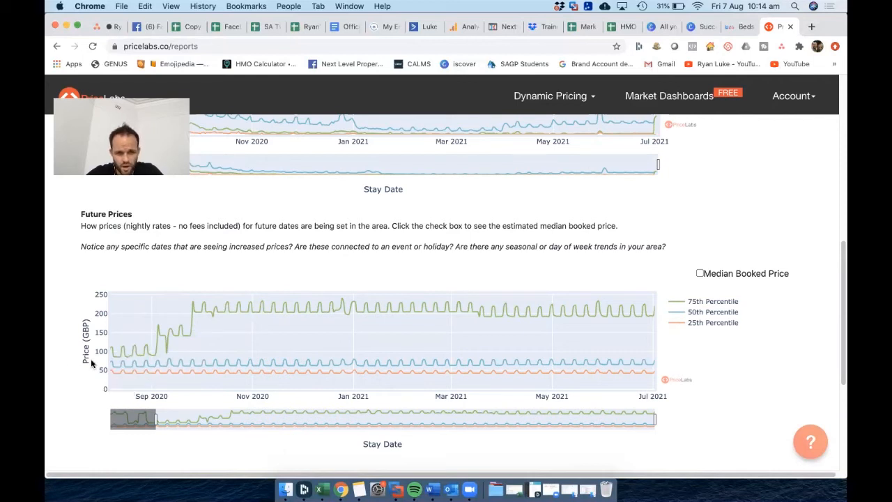
scroll(679, 258, down, 1)
scroll(680, 257, down, 3)
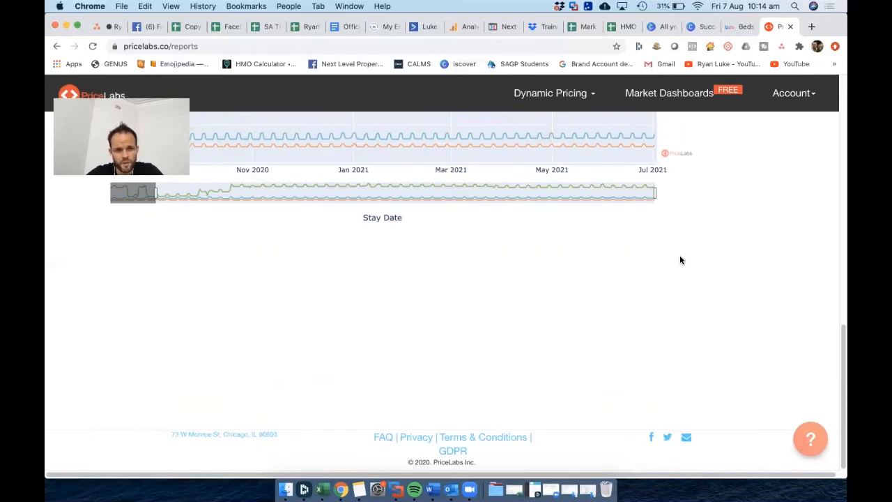
scroll(680, 258, up, 10)
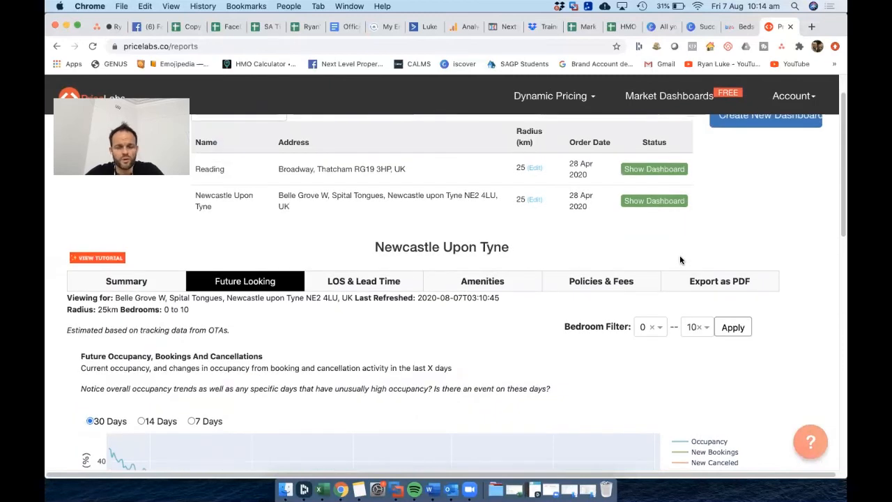
scroll(760, 239, up, 1)
scroll(484, 261, down, 5)
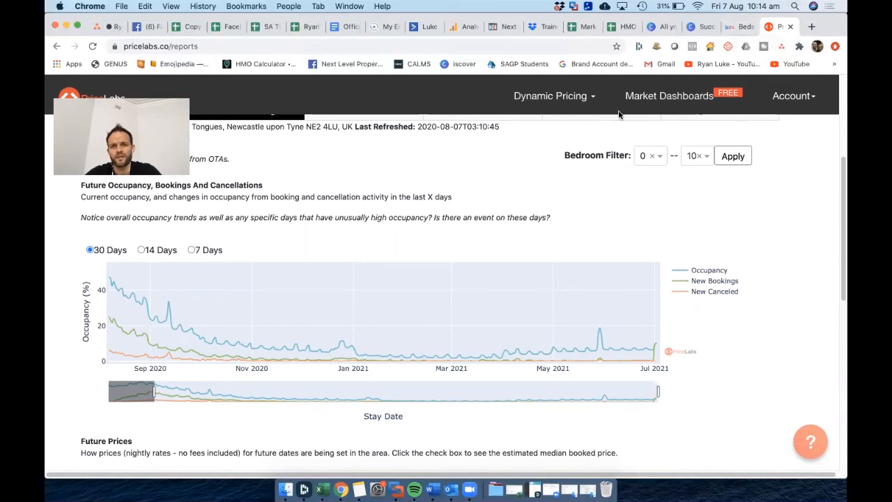
Go to the dynamic pricing listings and open the August 2020 price calendar of the spacious two-floor apartment
mouse_move(575, 110)
click(512, 125)
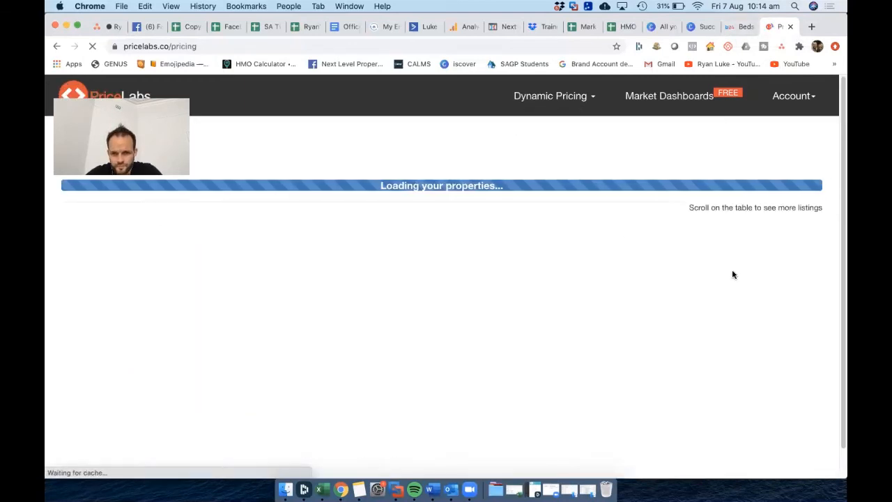
click(782, 253)
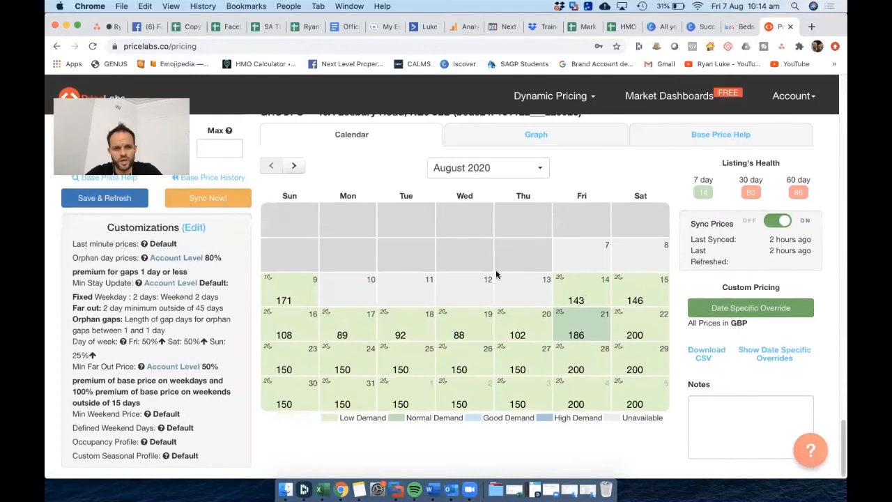
Inspect the pricing details of several August dates and compare them with the listing's day-of-week and minimum stay customizations
mouse_move(587, 298)
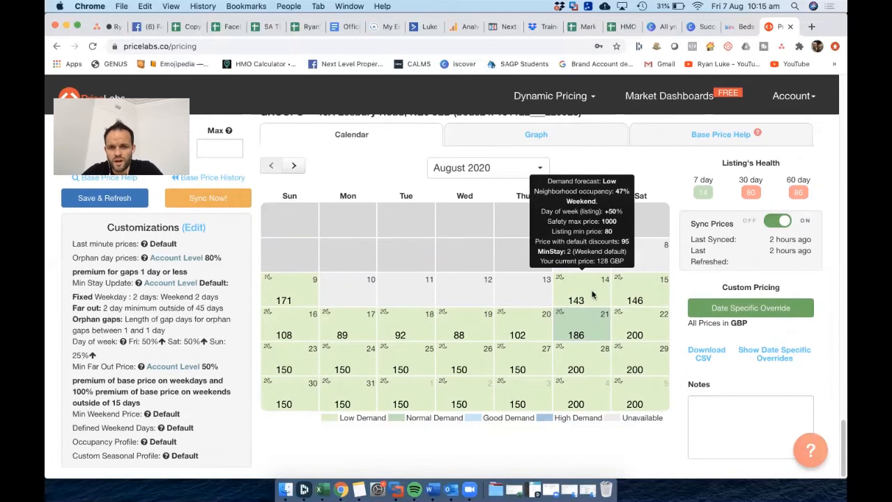
mouse_move(620, 293)
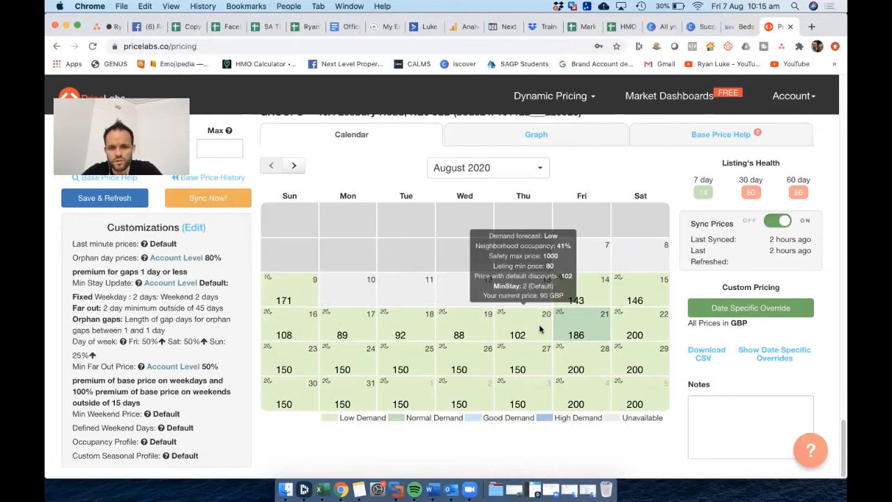
mouse_move(609, 329)
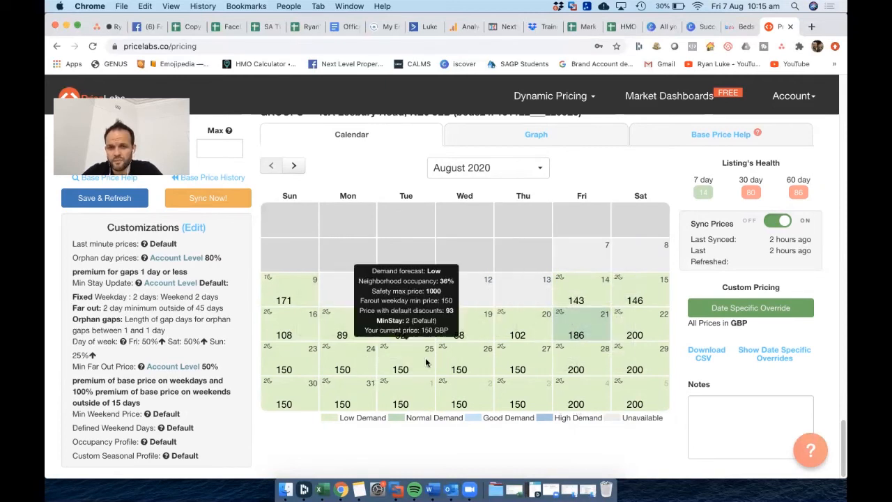
mouse_move(291, 335)
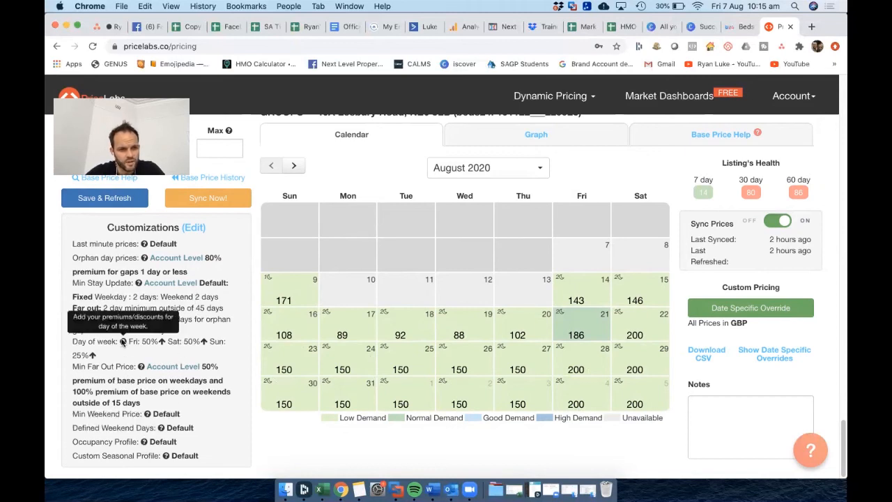
drag(94, 294, 216, 297)
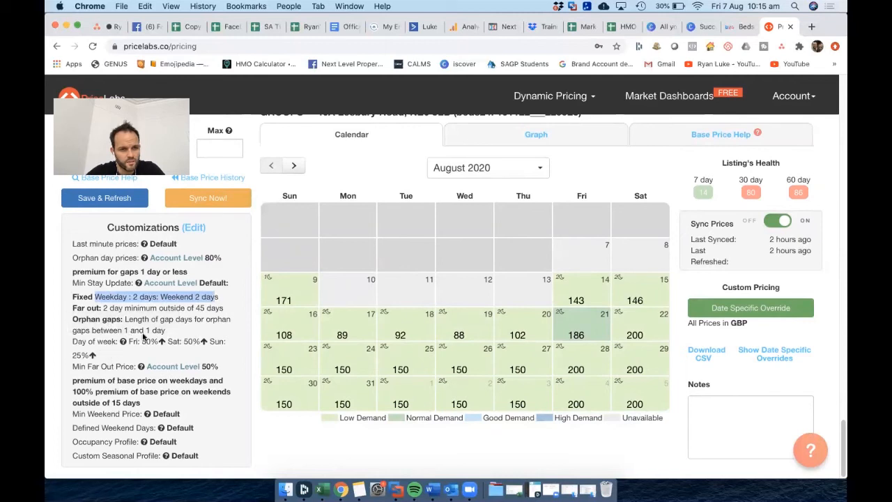
click(134, 336)
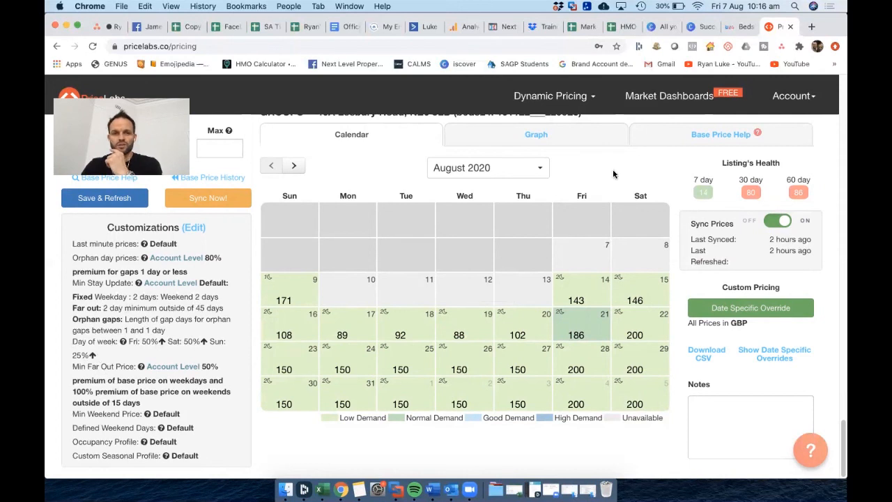
Show the apartment's price graph and examine the current and recommended prices over the coming months
scroll(613, 168, up, 2)
click(548, 181)
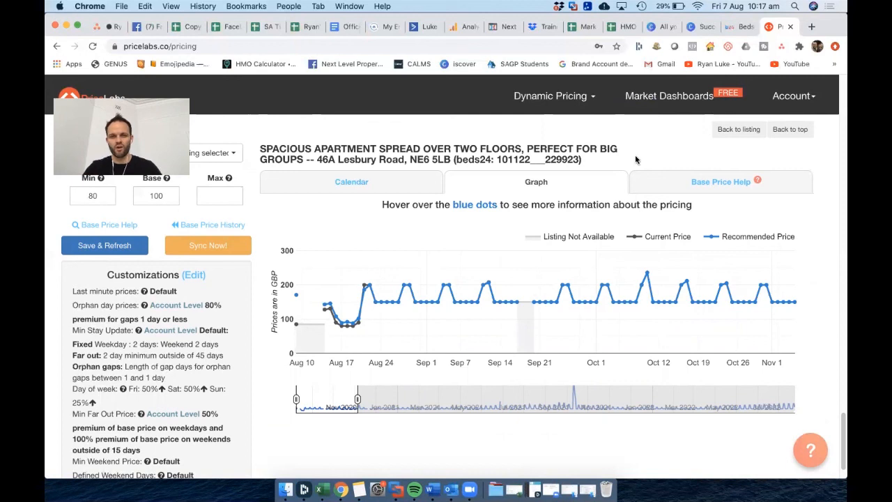
scroll(568, 281, up, 2)
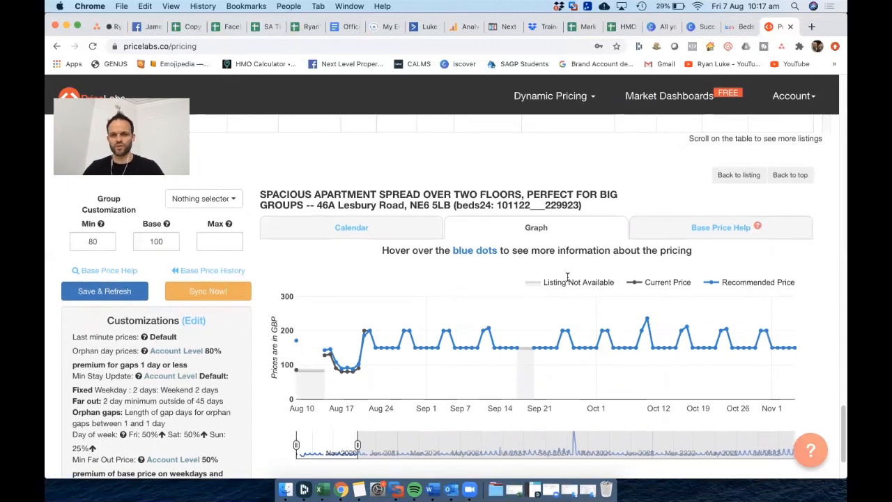